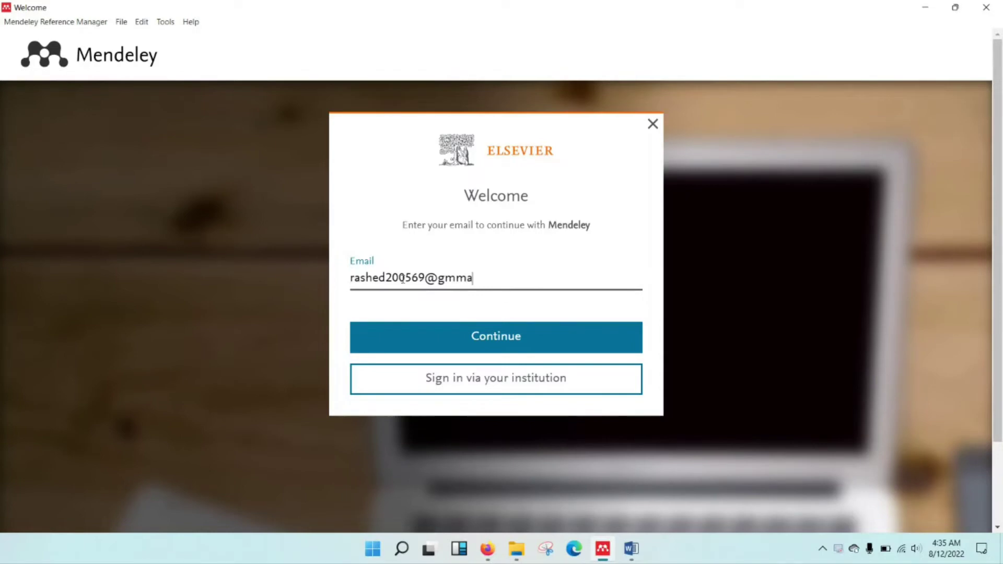
Correct the mistyped e-mail address and submit it to continue signing in.
key(BackSpace)
key(BackSpace)
text(ail.com)
key(Return)
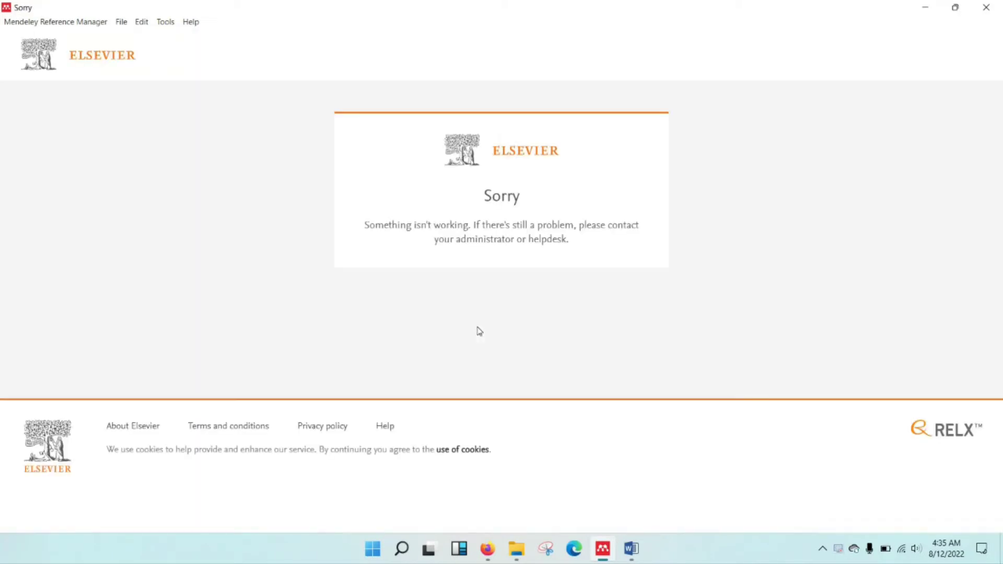
Close the sign-in error window, re-enter the account e-mail and password, and sign in.
click(989, 7)
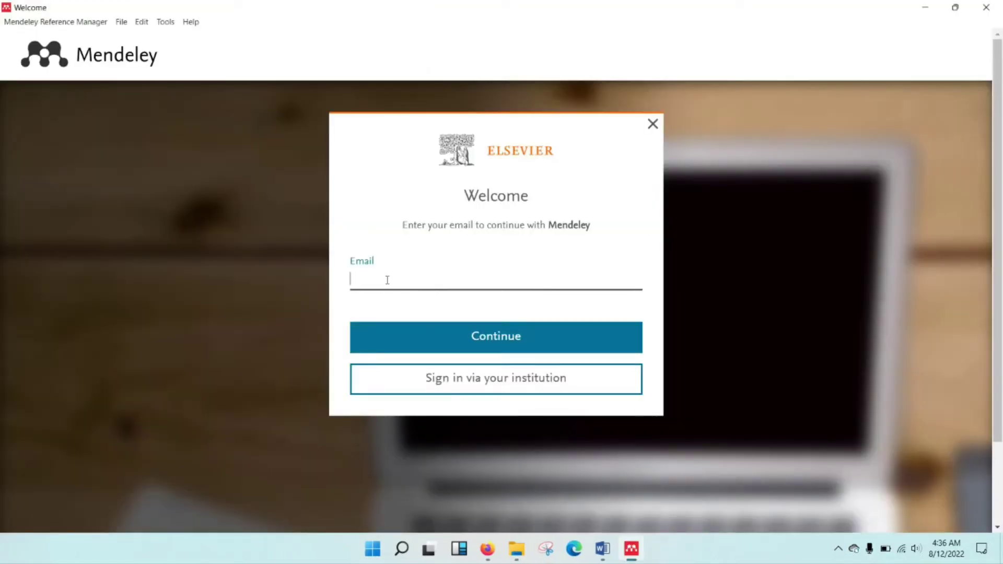
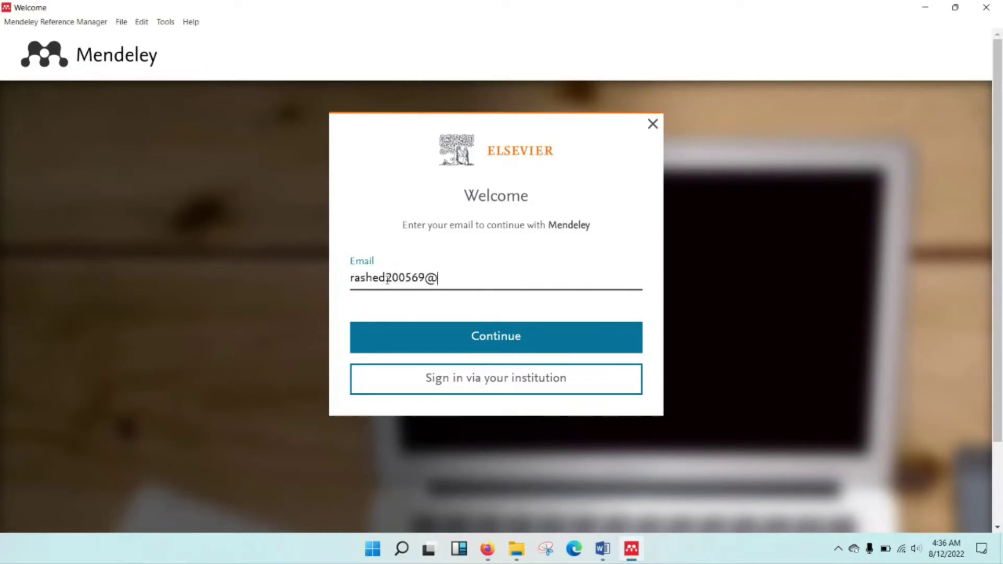
key(Return)
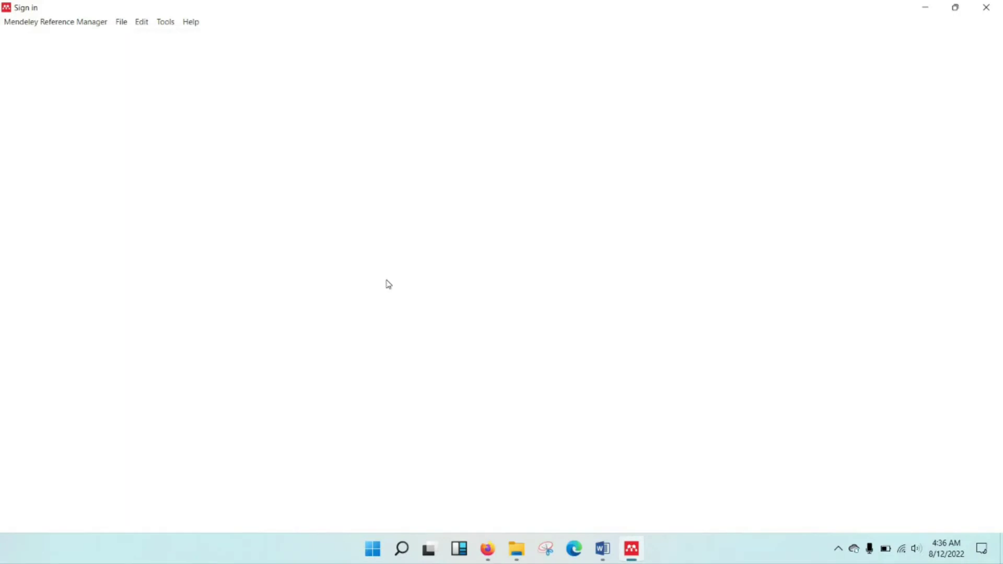
text(•••••••)
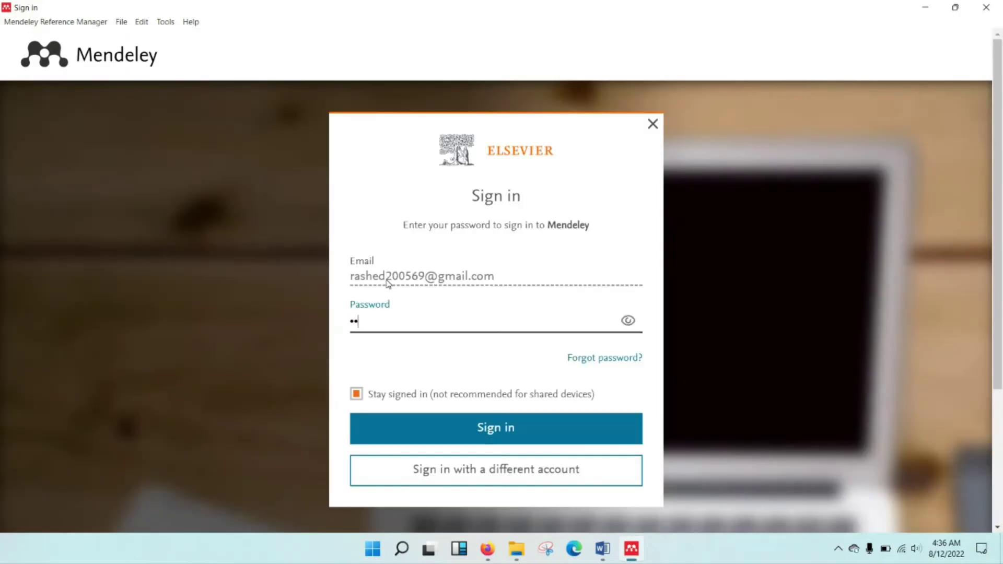
text(••••)
click(504, 436)
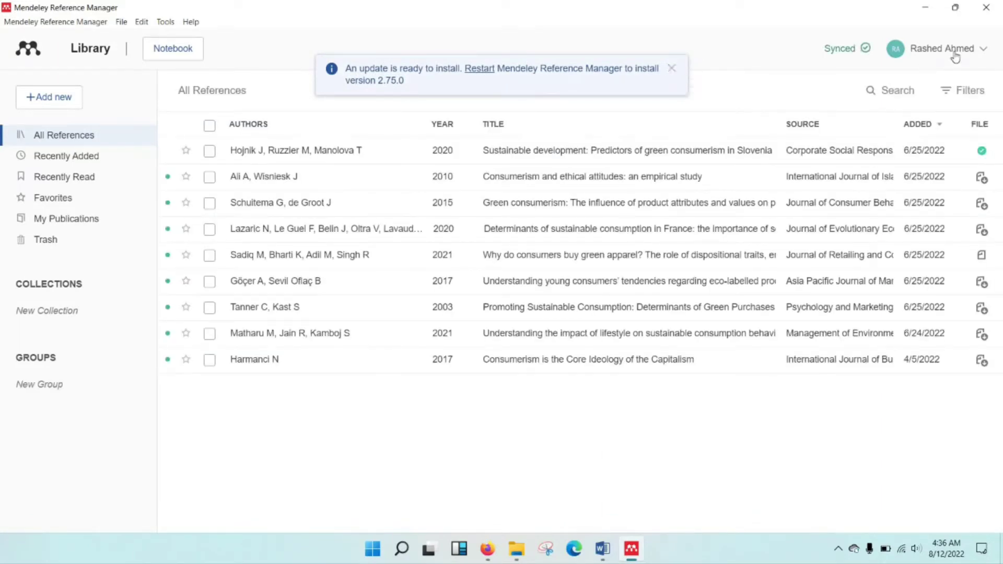
Dismiss the update-ready notice, check Recently Added, then return to the nine items under All References.
click(672, 68)
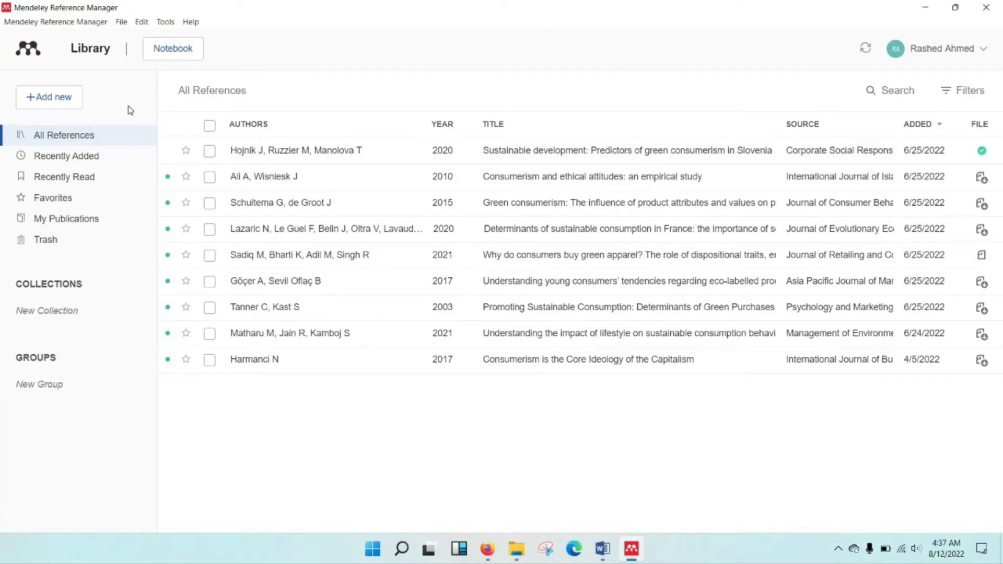
click(72, 157)
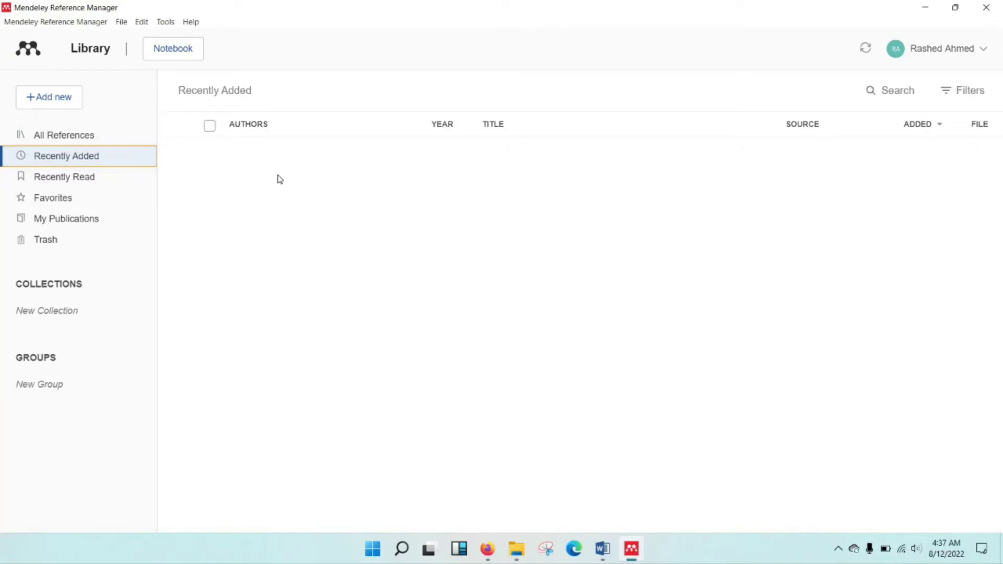
click(83, 136)
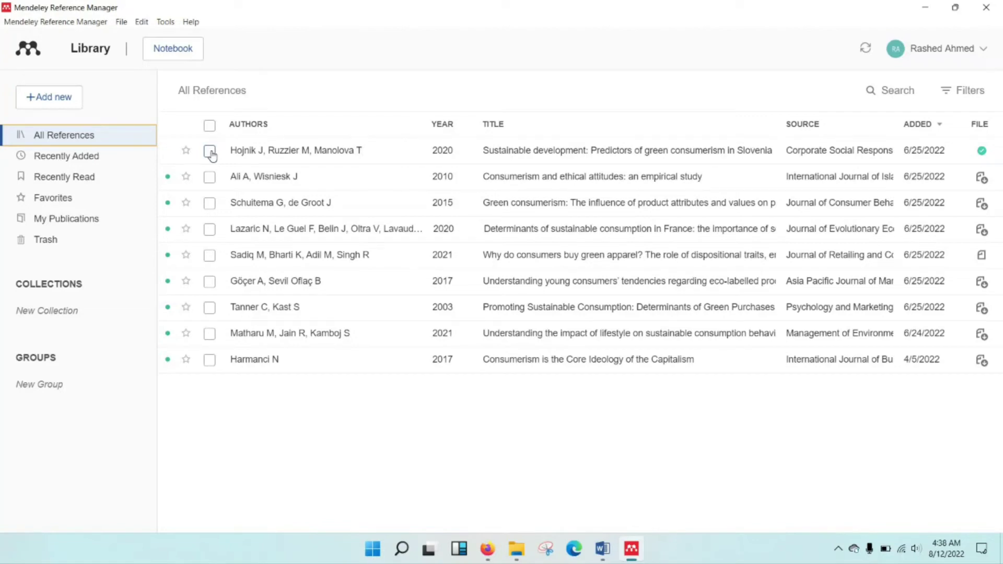
click(210, 152)
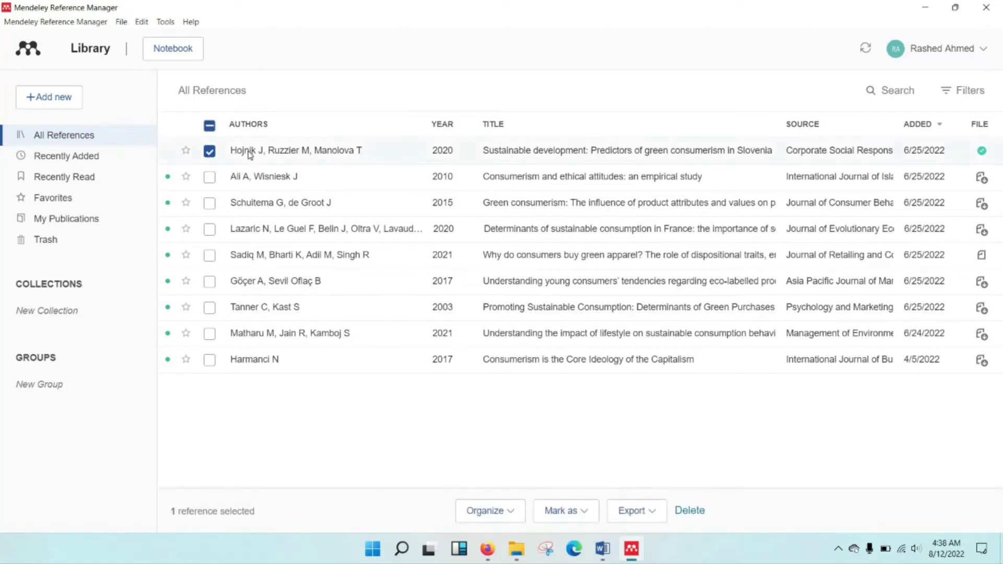
right_click(249, 155)
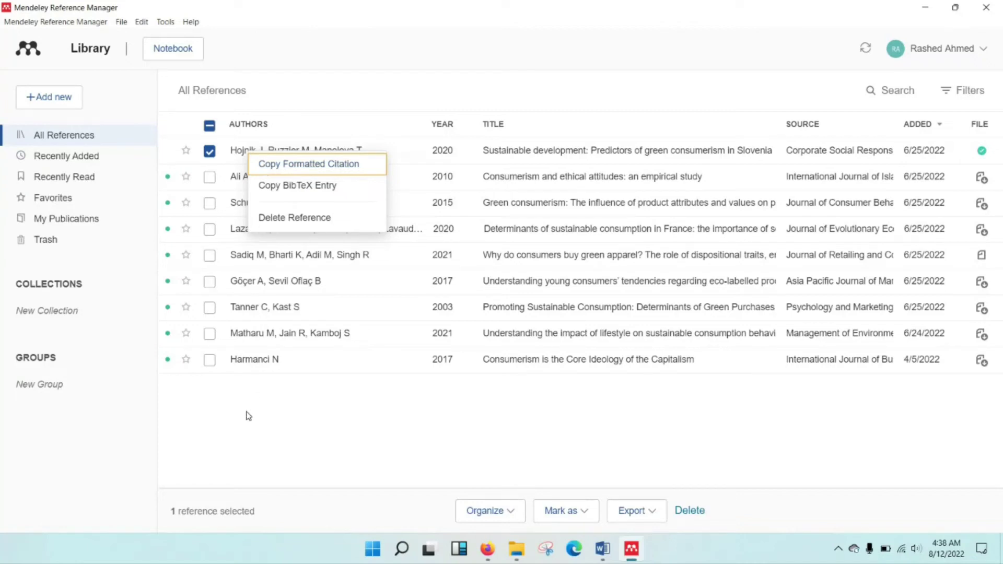
click(235, 125)
click(90, 48)
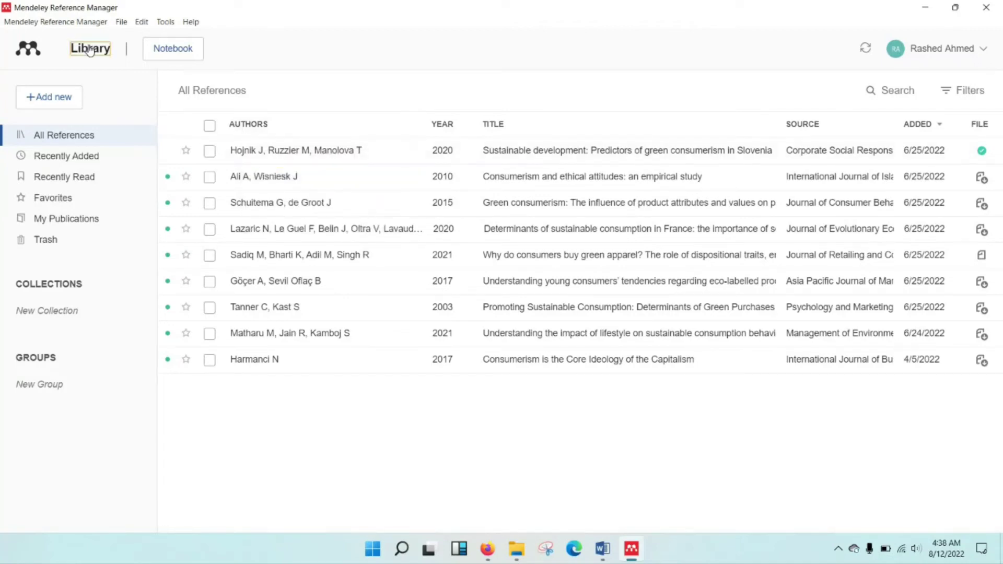
click(163, 49)
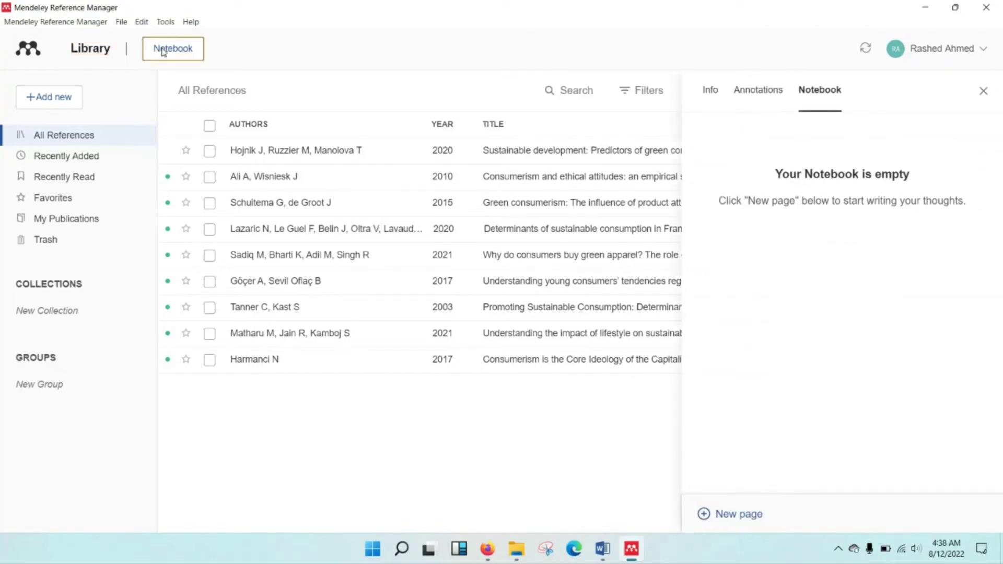
click(983, 91)
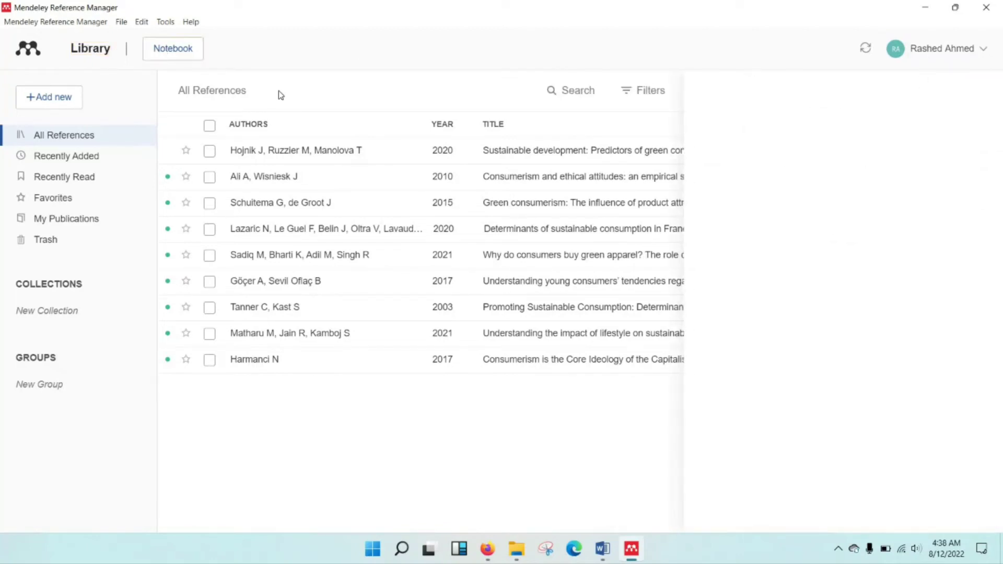
Import all six PDFs from the Desktop 'Articles' folder as new references.
click(62, 99)
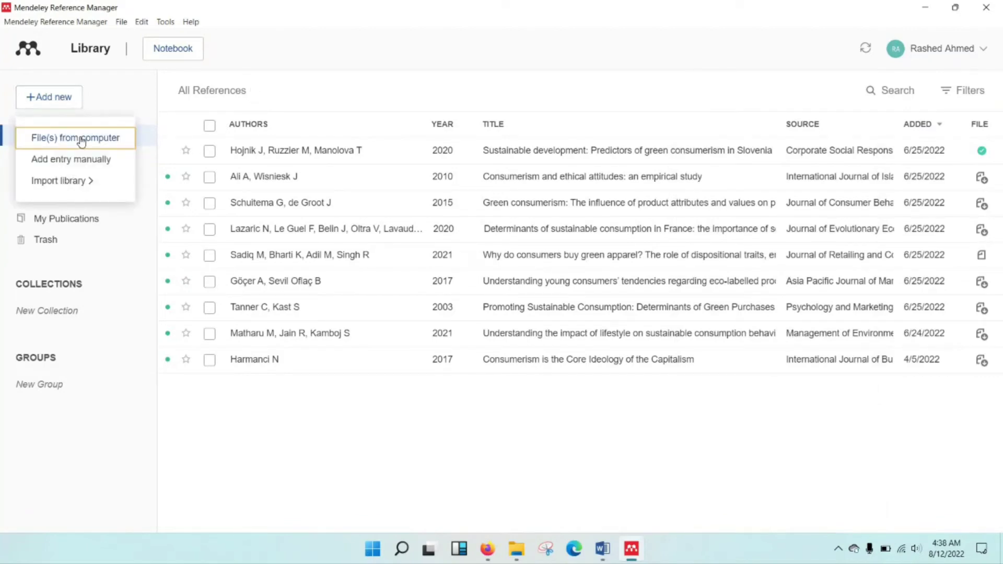
click(81, 139)
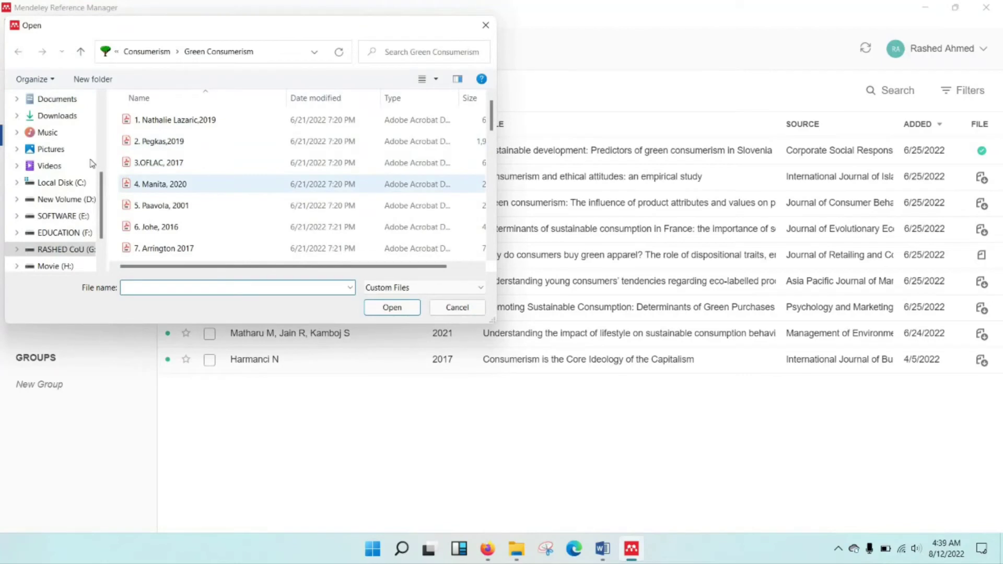
scroll(67, 112, up, 5)
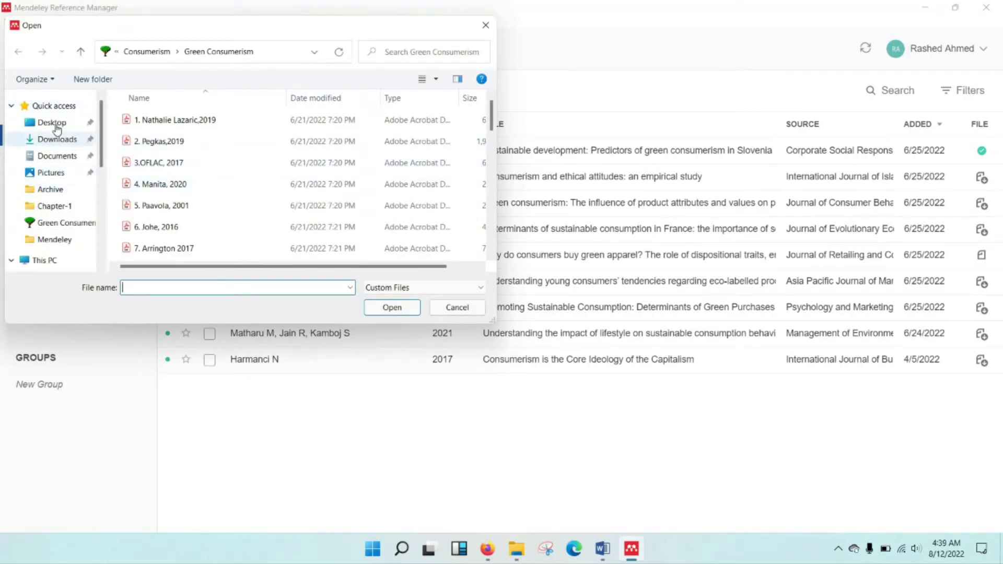
click(57, 126)
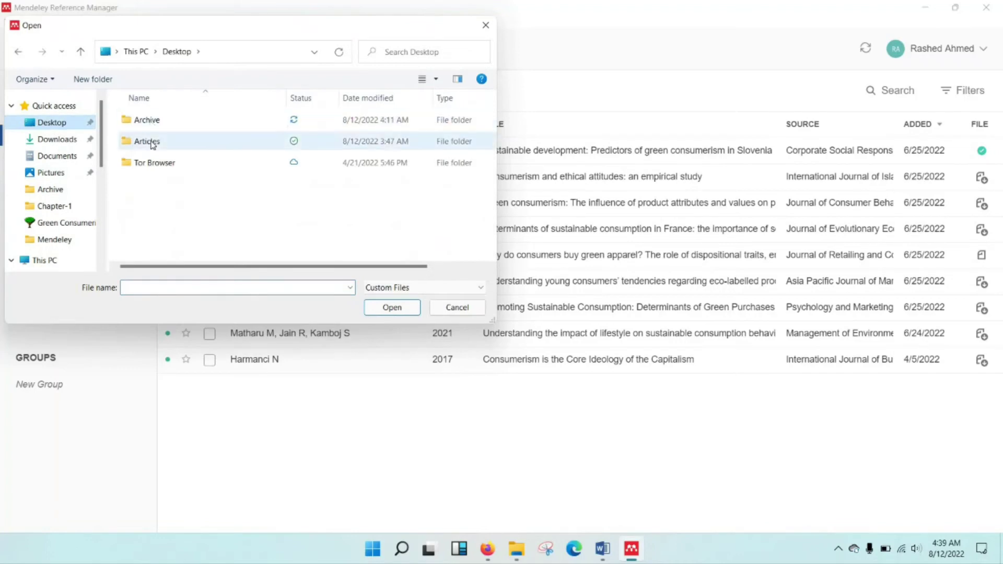
double_click(156, 142)
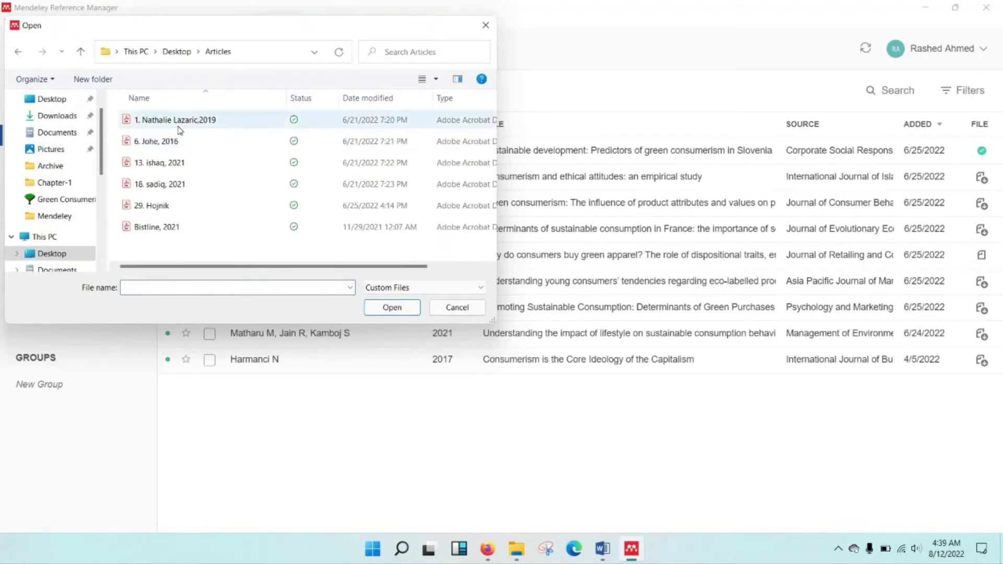
click(184, 127)
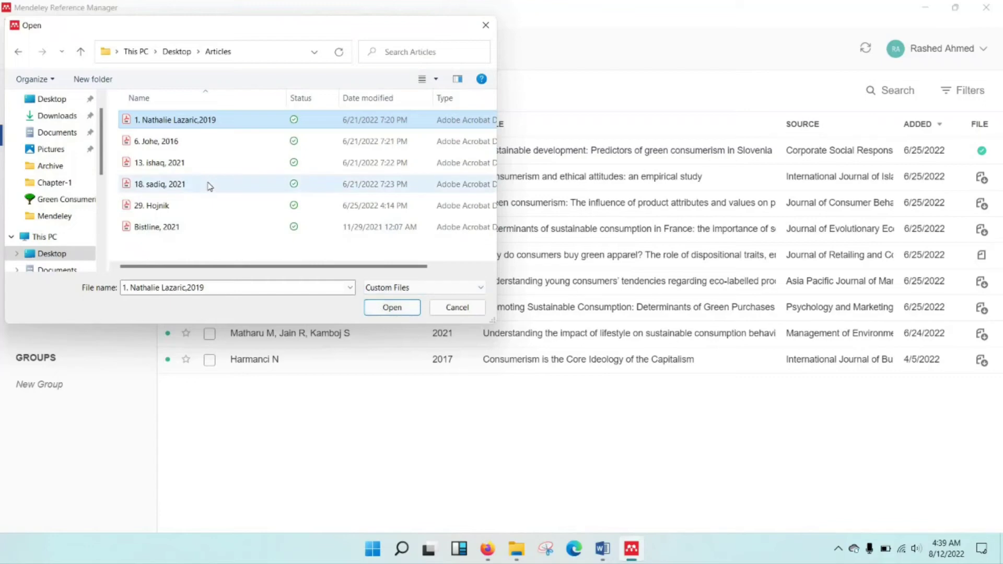
key(ctrl+a)
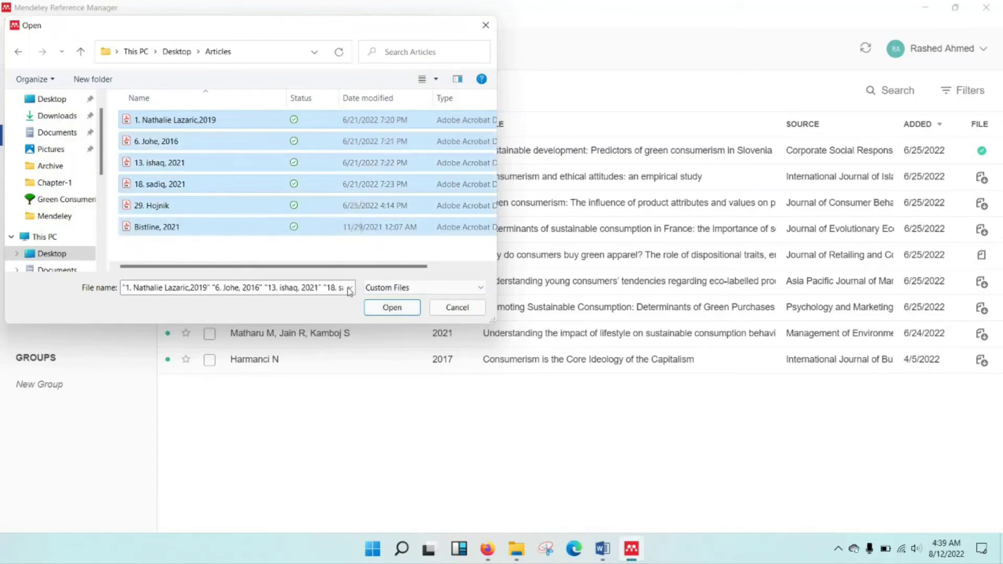
click(392, 307)
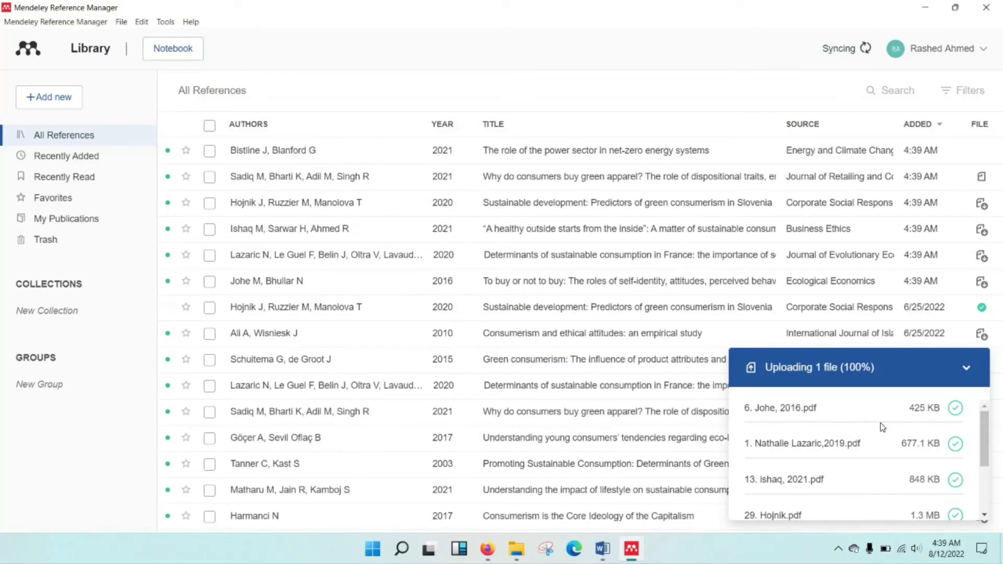
Close the upload summary and copy the formatted citation of 'The role of the power sector in net-zero energy systems'.
scroll(880, 422, down, 3)
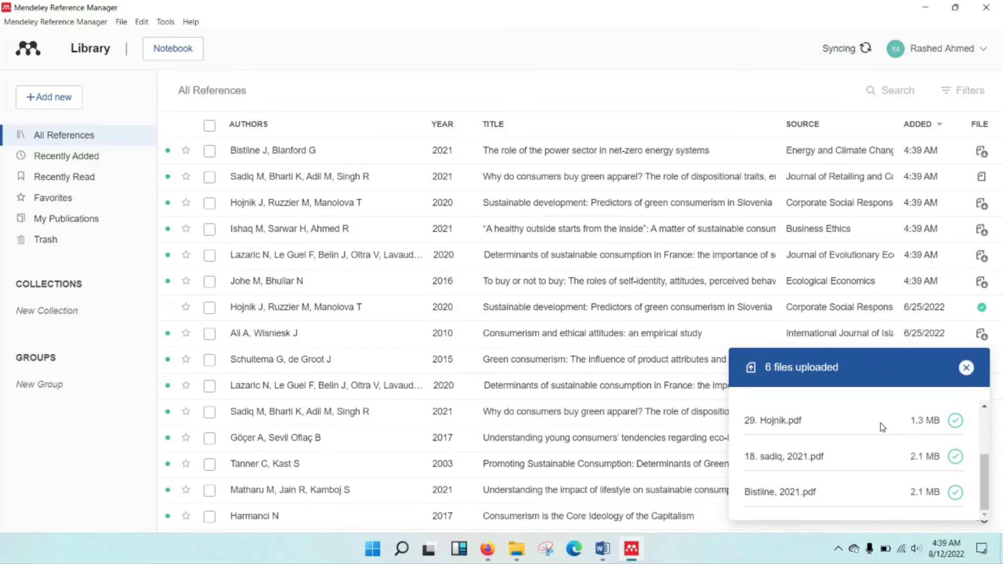
click(967, 369)
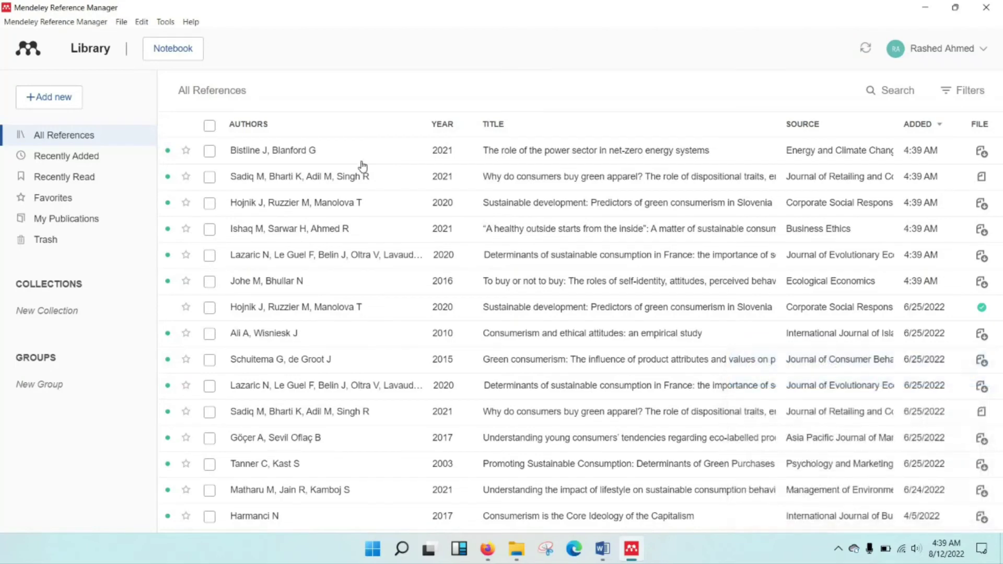
click(210, 152)
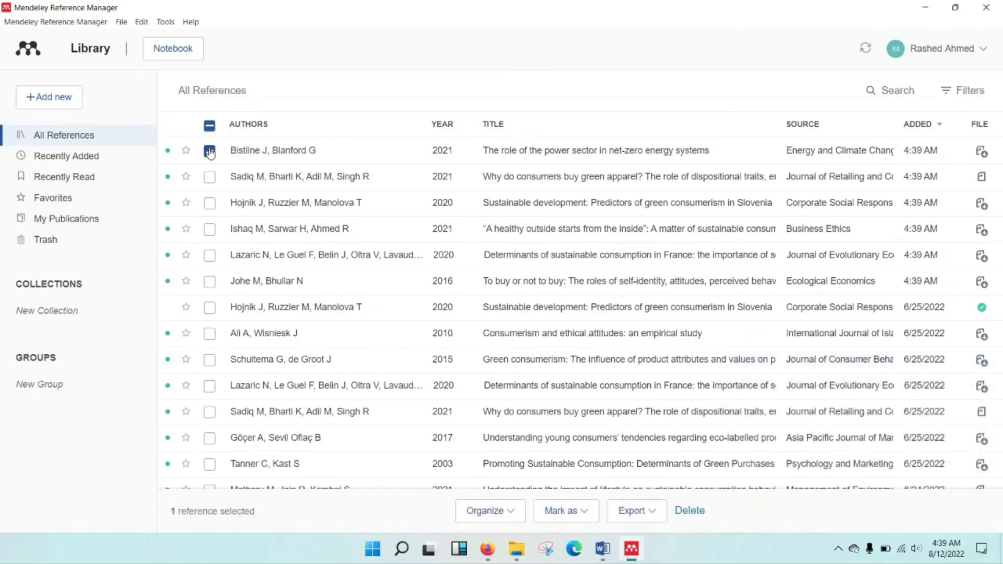
right_click(266, 154)
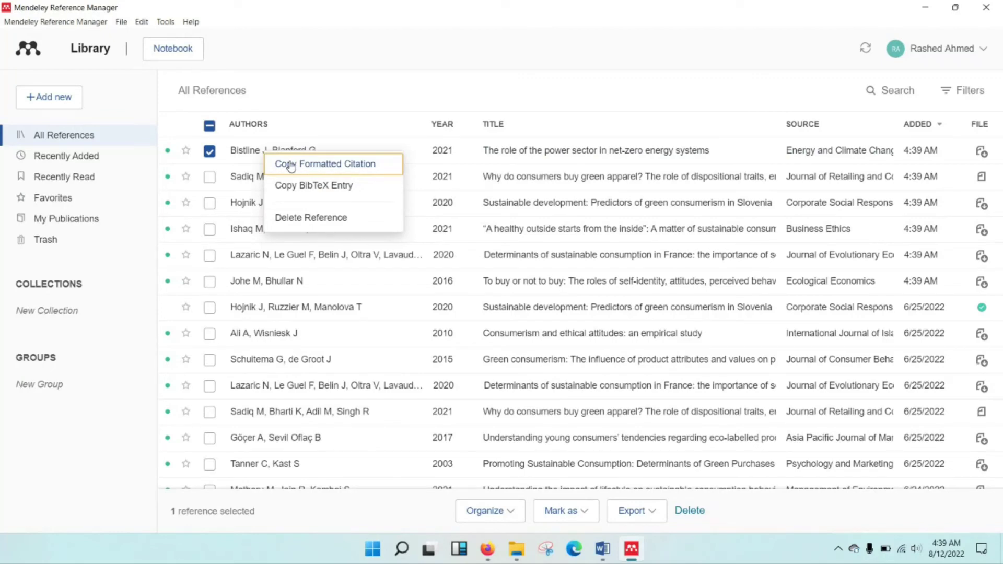
click(291, 165)
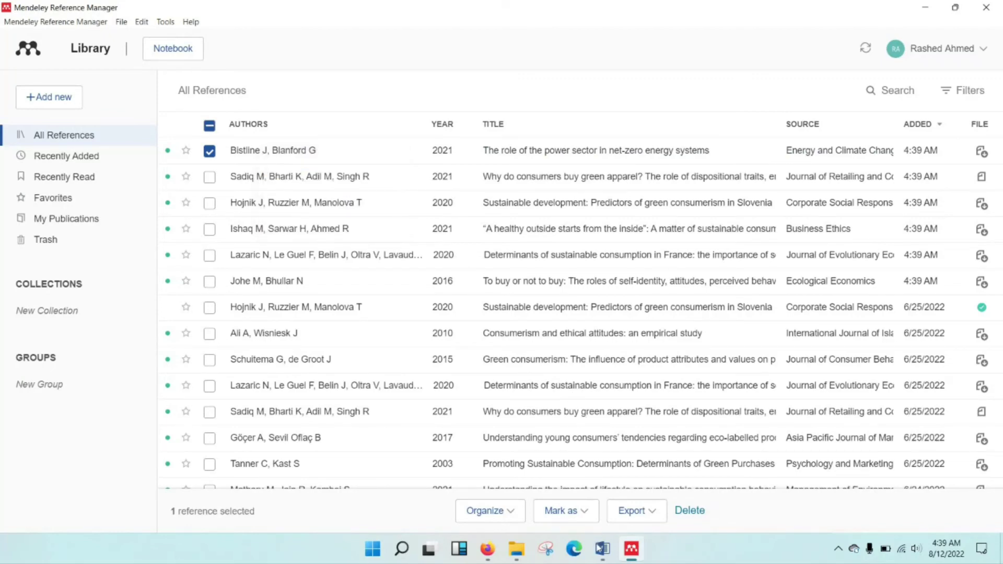
Paste the net-zero citation below the Word title with Keep Source Formatting and start a new line.
click(602, 548)
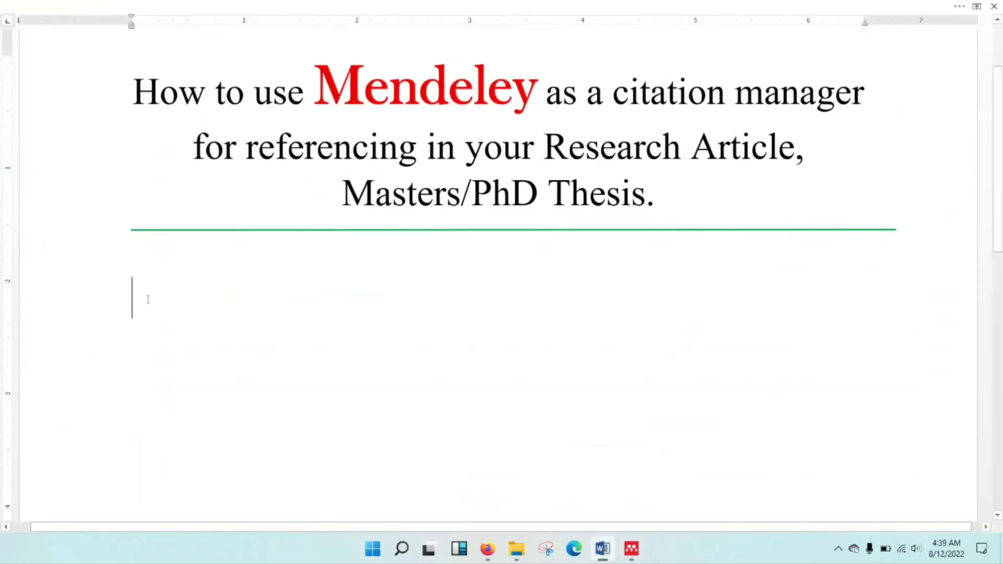
right_click(137, 299)
click(162, 356)
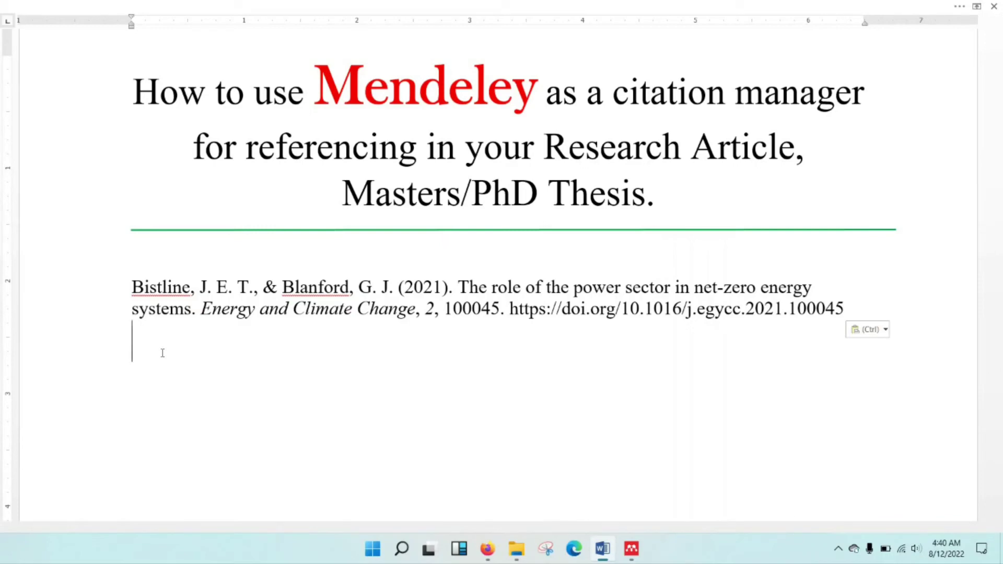
key(Return)
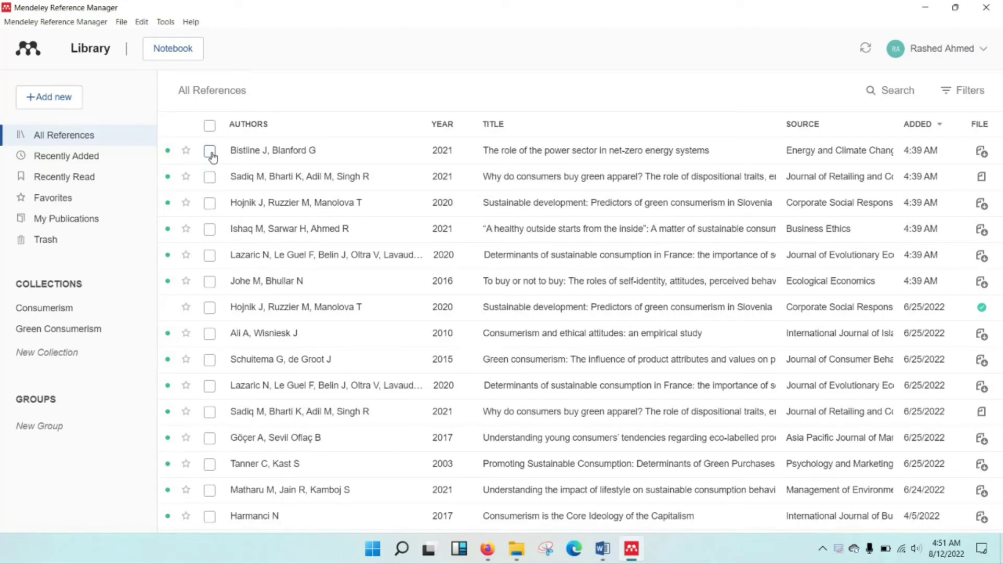
Copy the Bistline and Blanford (2021) reference as a formatted citation again.
click(210, 152)
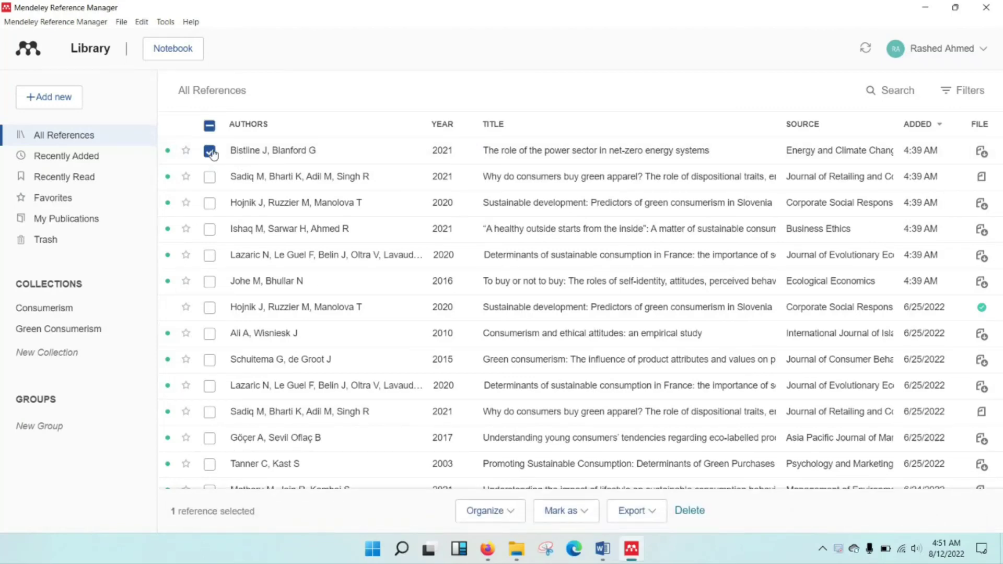
right_click(284, 153)
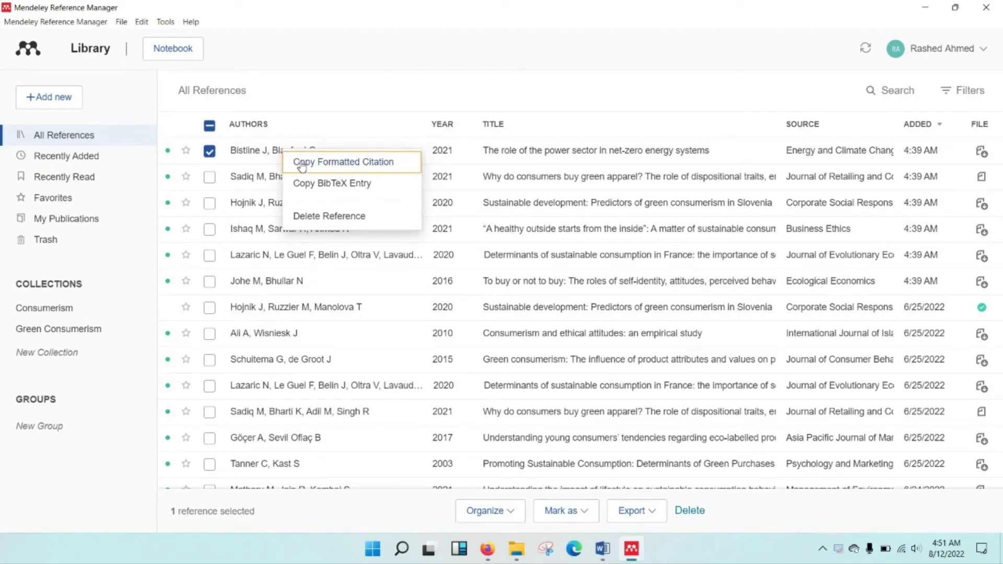
click(301, 163)
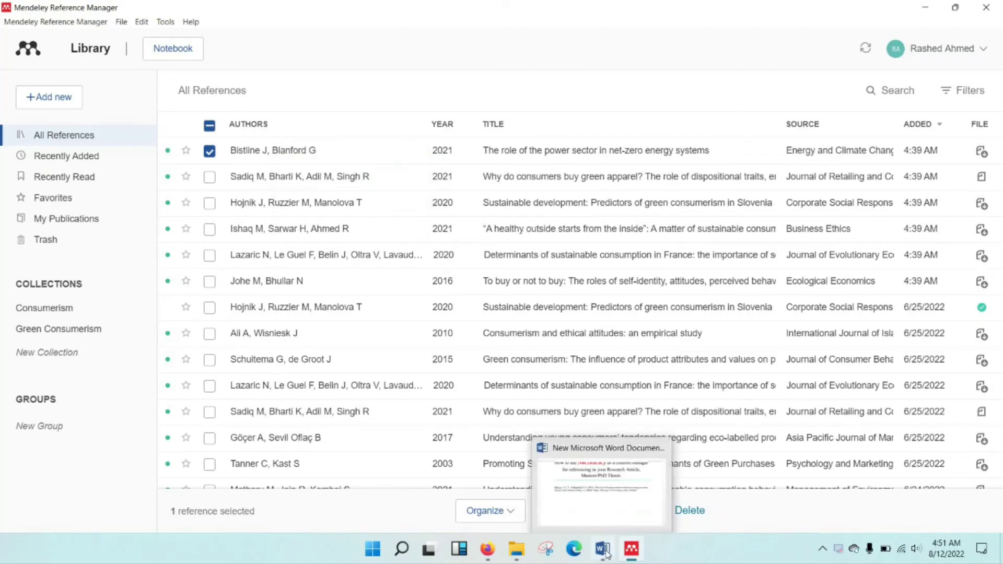
Paste the Bistline citation in Word using Merge Formatting.
click(608, 552)
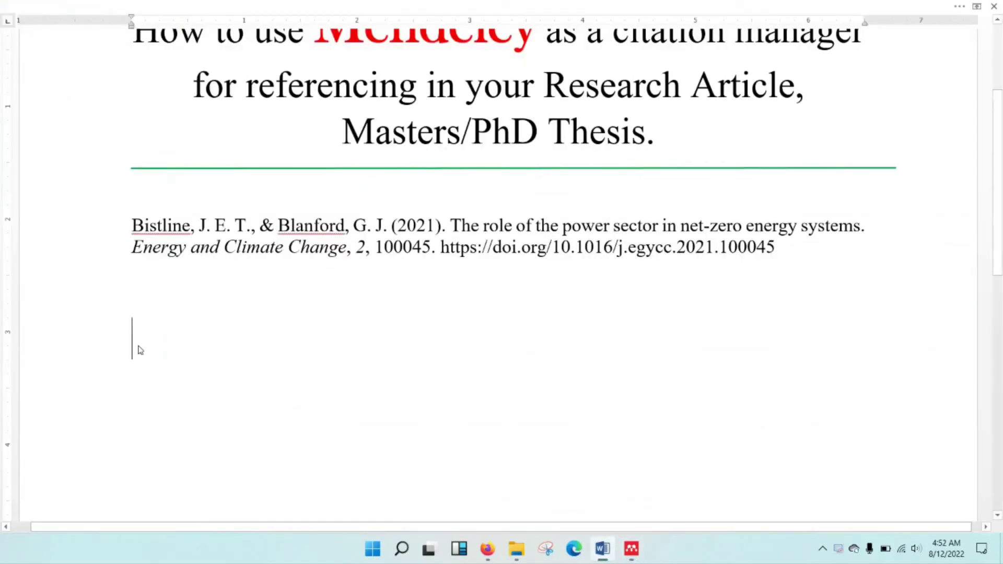
right_click(139, 350)
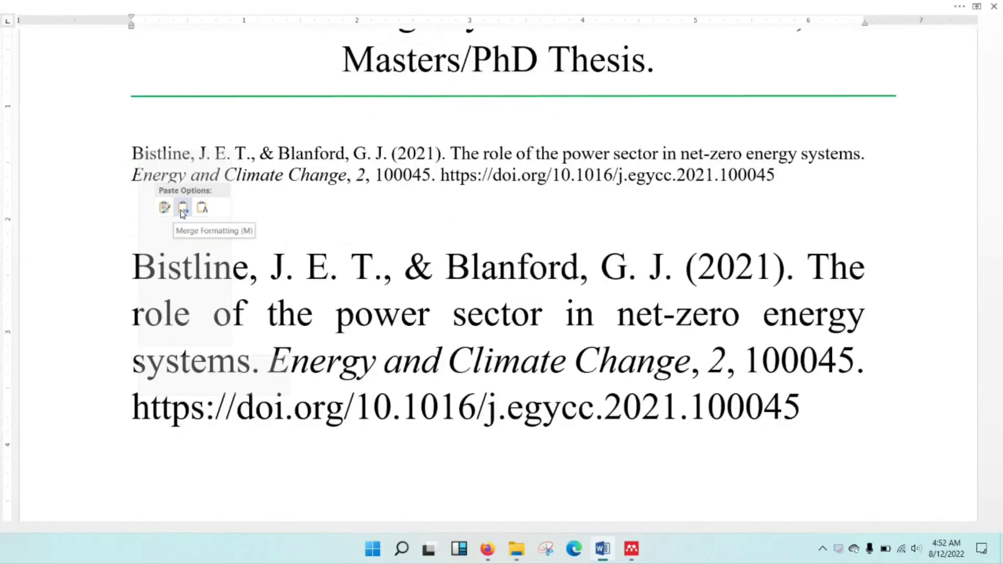
click(183, 209)
Delete the older small-font Bistline citation and add a new line after its DOI link.
scroll(434, 286, down, 5)
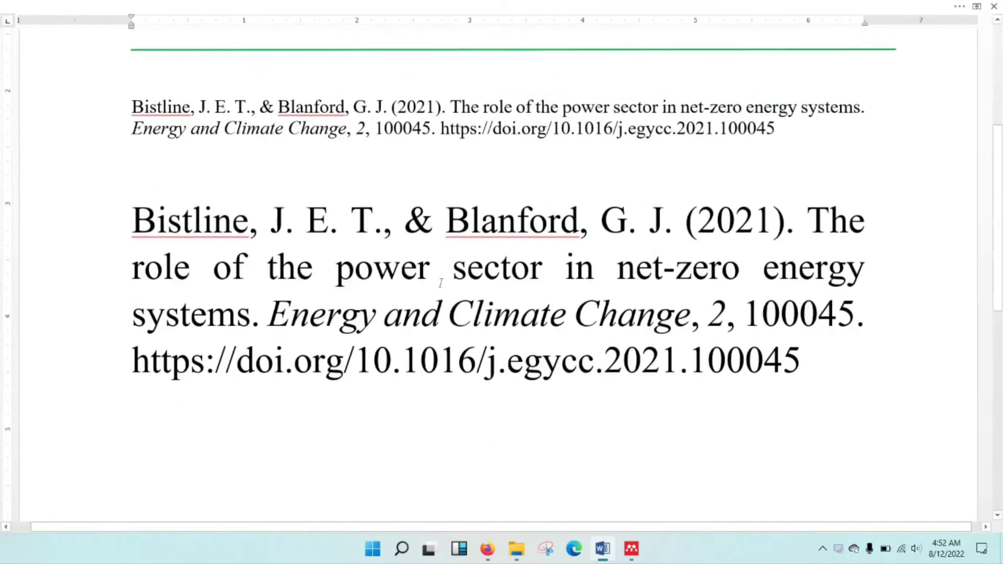
scroll(442, 283, up, 5)
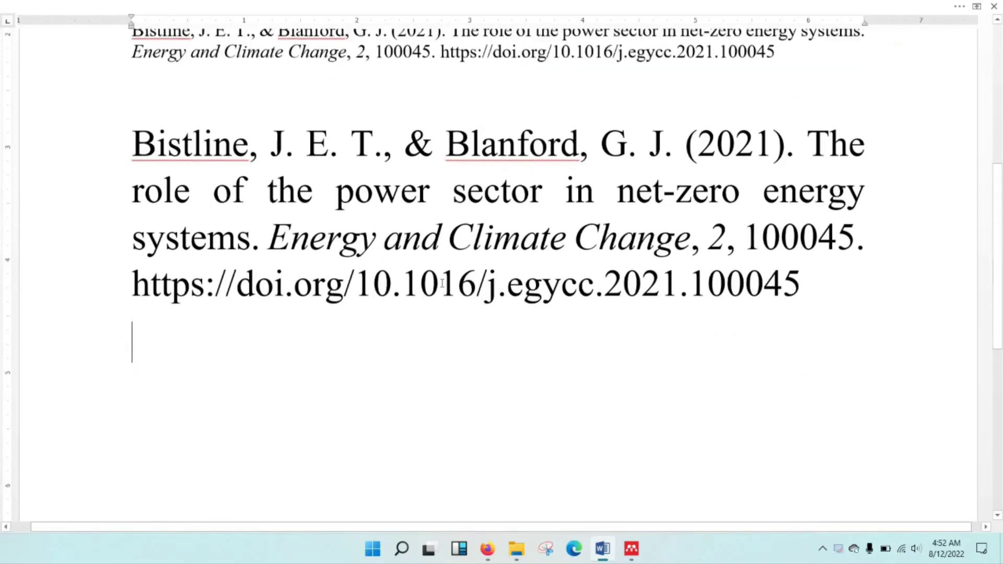
drag(776, 231, 77, 222)
key(Delete)
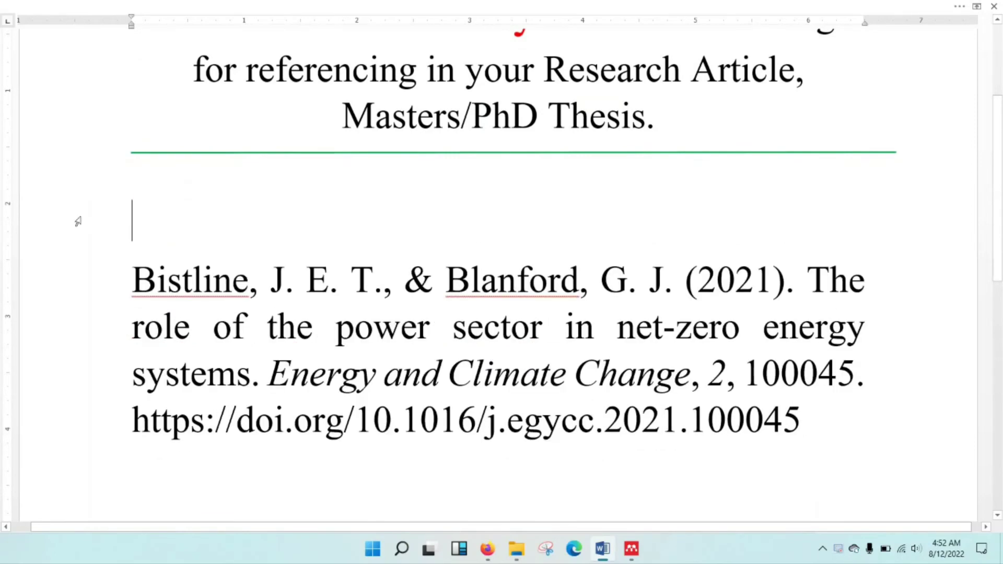
key(Delete)
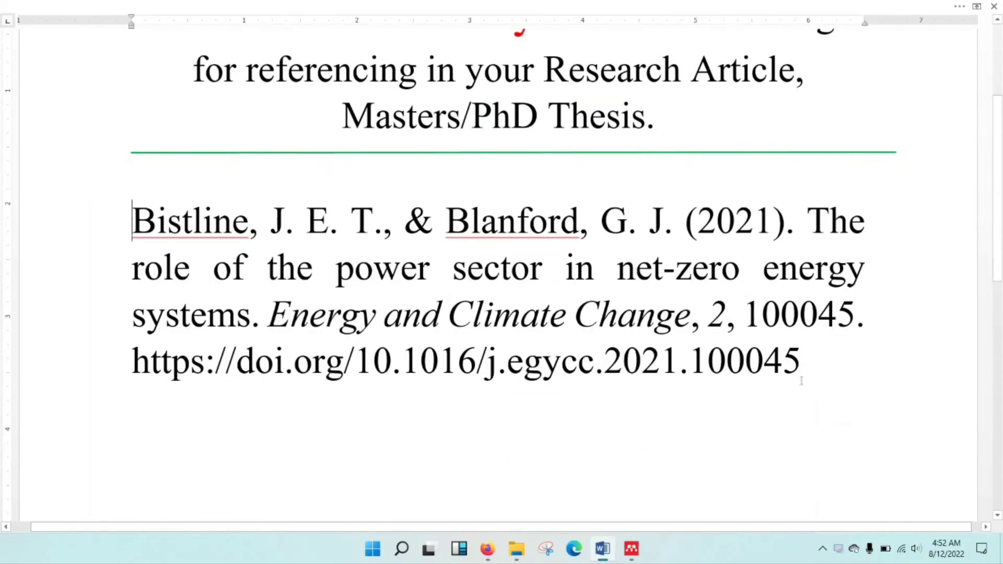
click(805, 375)
key(Return)
key(Return)
key(Return)
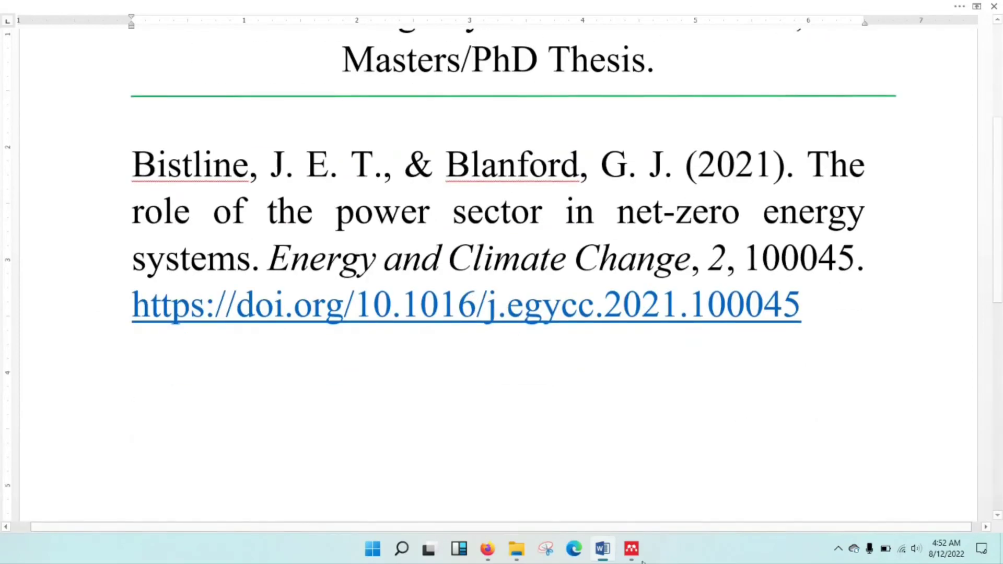
Copy the Sadiq et al. 2021 reference as a formatted citation.
click(631, 549)
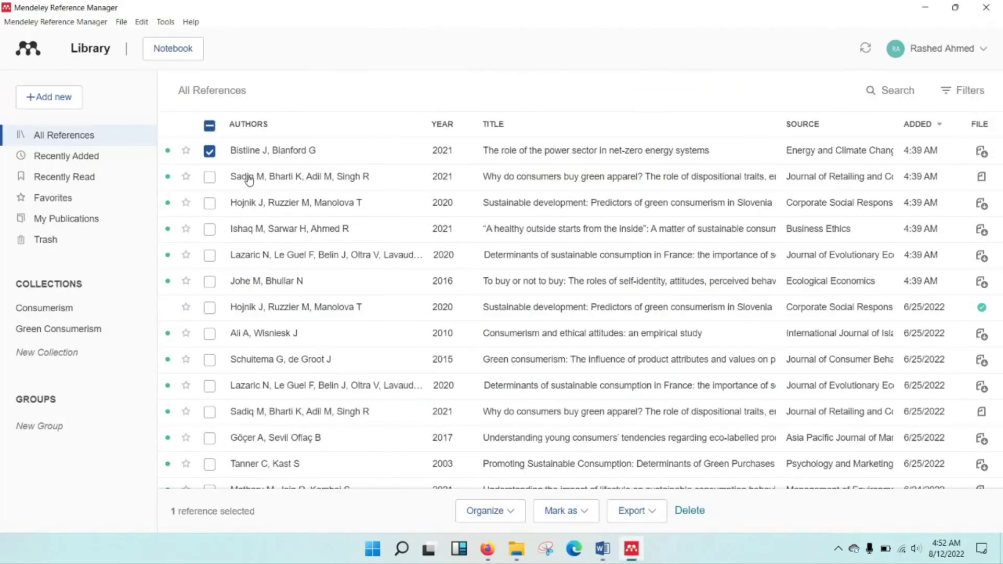
click(222, 178)
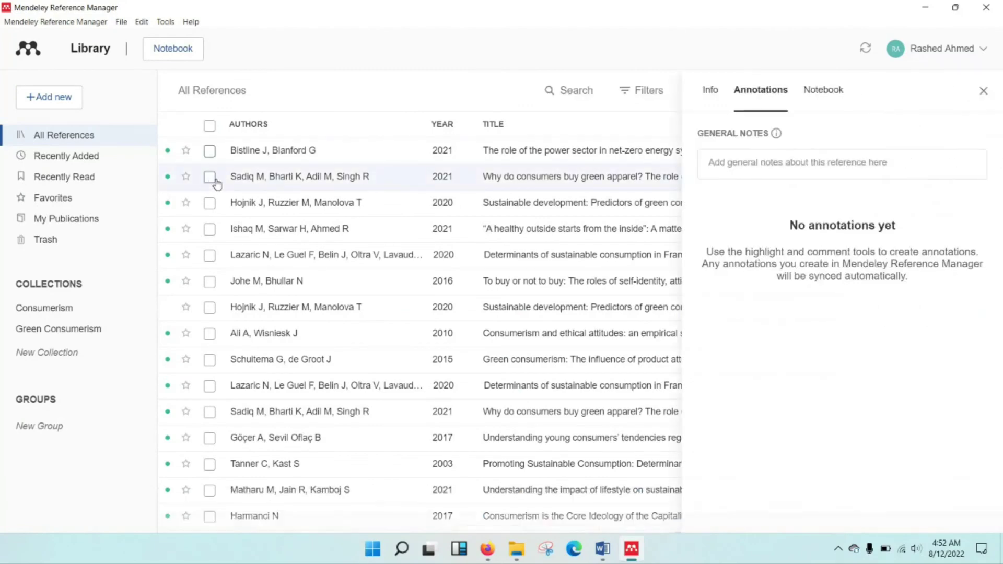
right_click(268, 182)
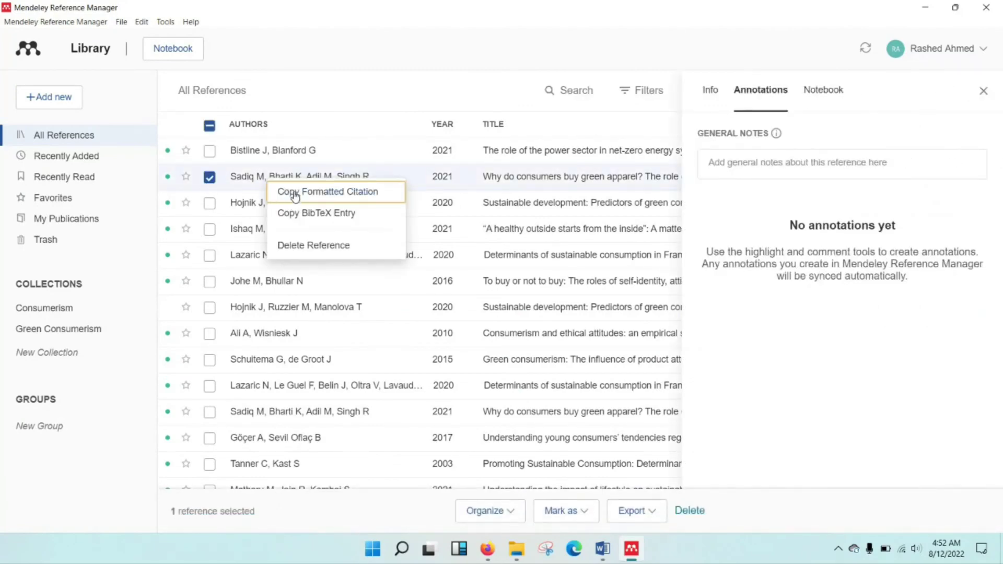
click(603, 549)
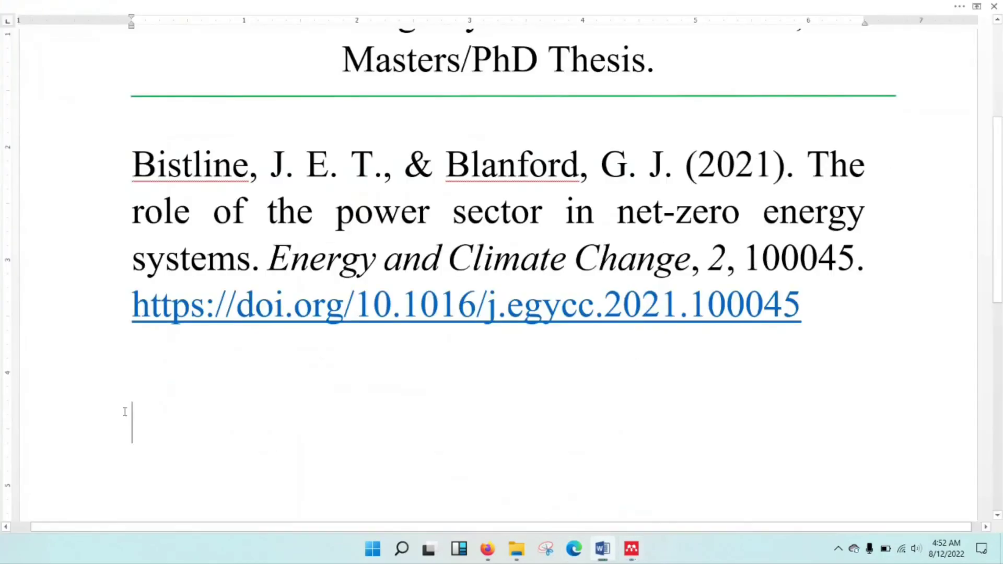
Paste the Sadiq et al. (2021) citation below the Bistline entry with Merge Formatting.
right_click(134, 423)
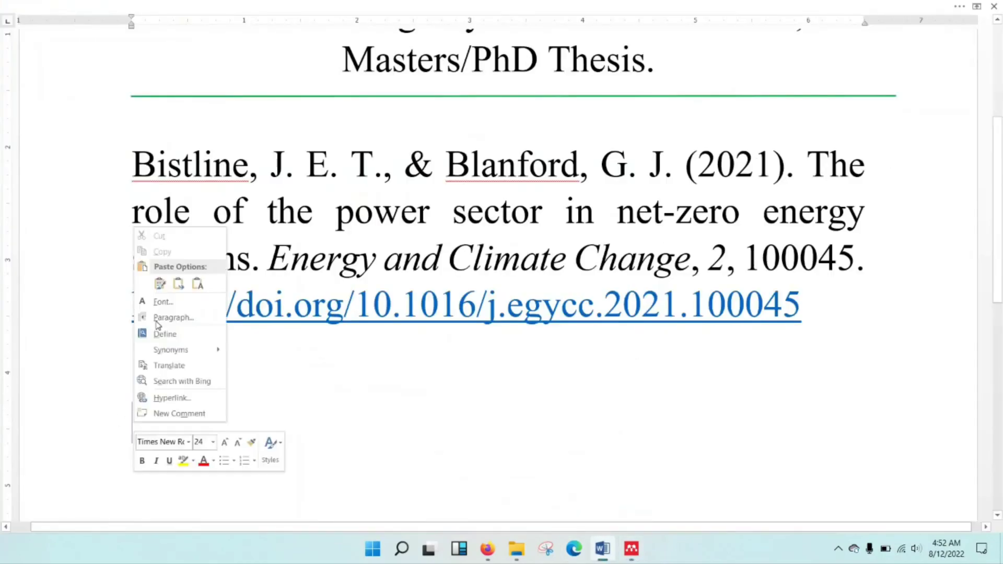
click(179, 284)
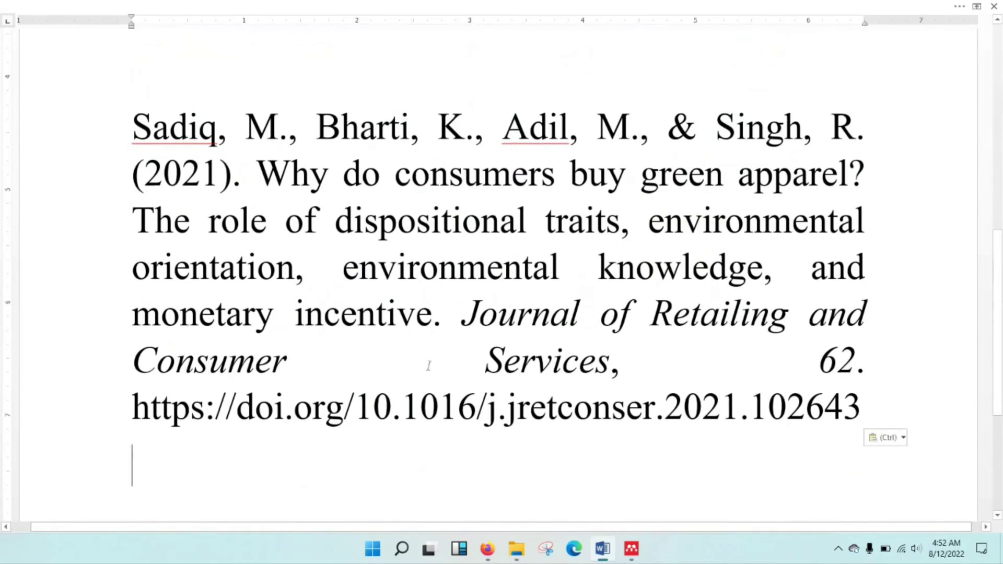
scroll(431, 365, up, 2)
scroll(431, 366, down, 2)
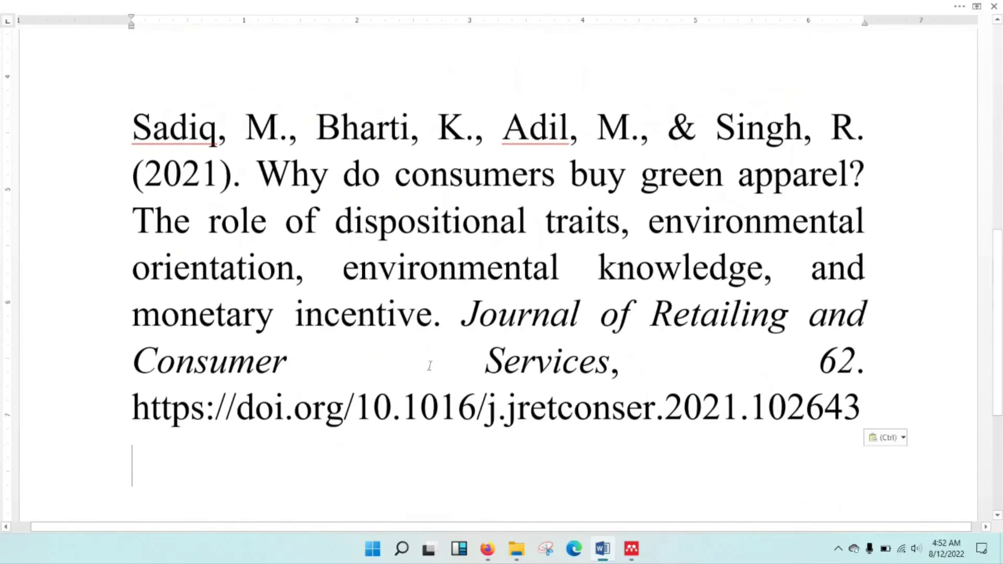
scroll(430, 366, down, 3)
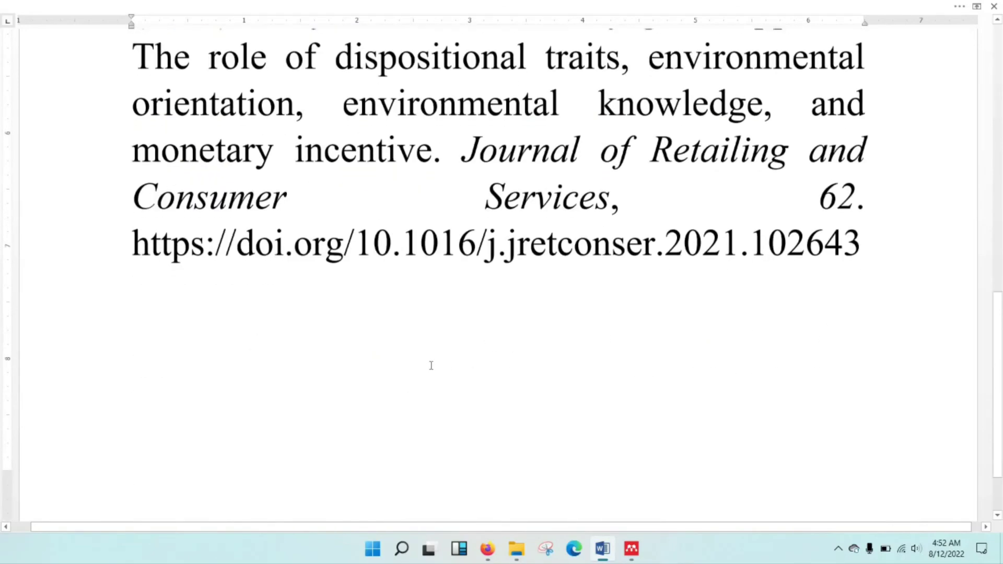
scroll(430, 366, up, 2)
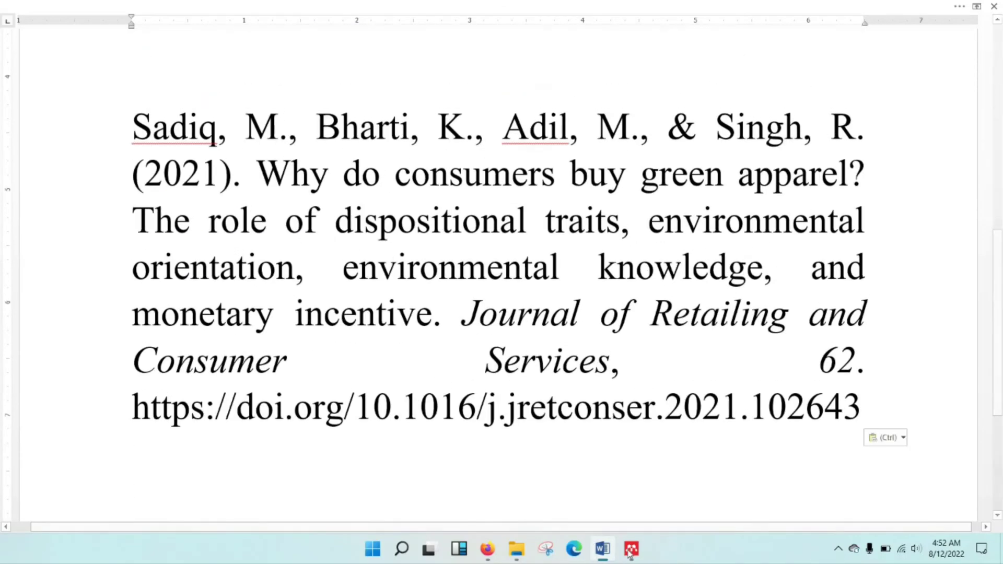
Select the Hojnik, Ruzzier and Manolova 2020 reference and copy its formatted citation.
key(alt+Tab)
click(209, 204)
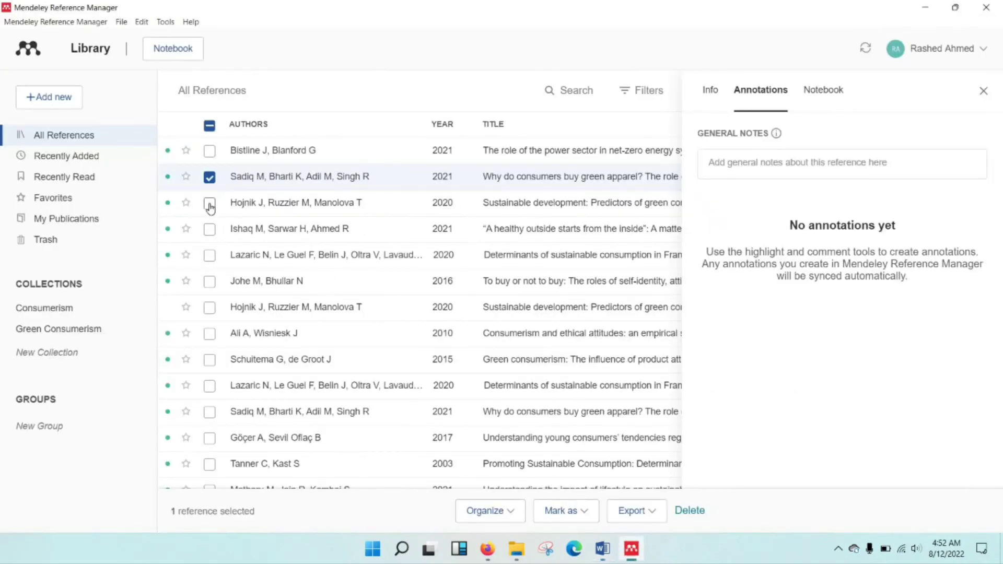
right_click(270, 215)
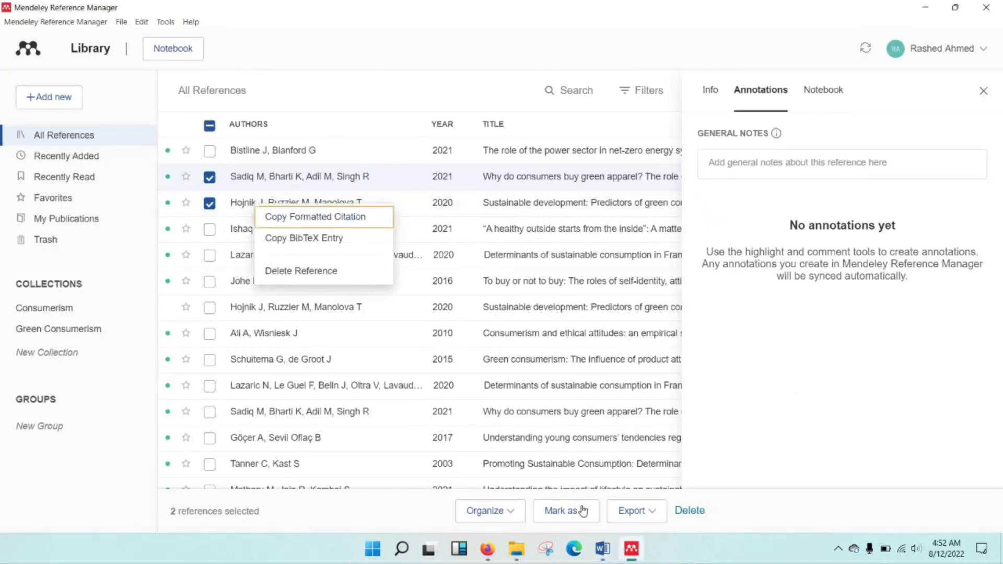
key(alt+Tab)
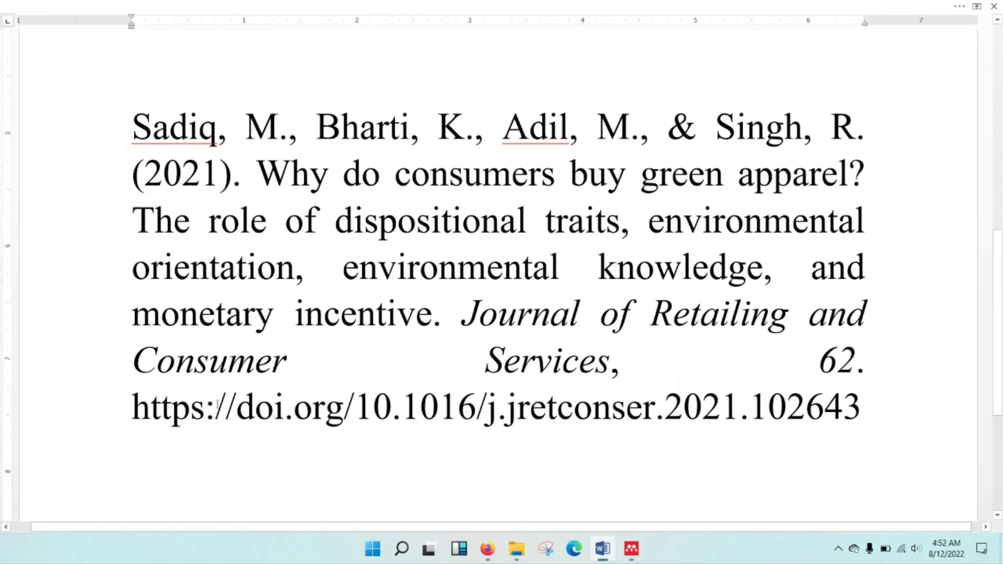
Paste the Hojnik, Ruzzier and Manolova (2020) citation on a new line below the Sadiq reference.
scroll(217, 405, down, 3)
click(139, 356)
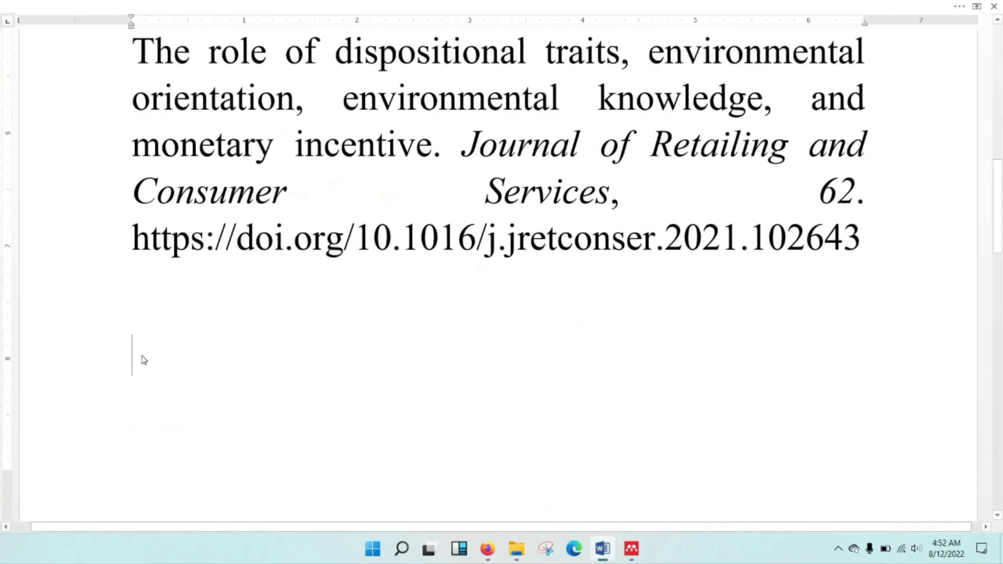
right_click(144, 360)
click(187, 218)
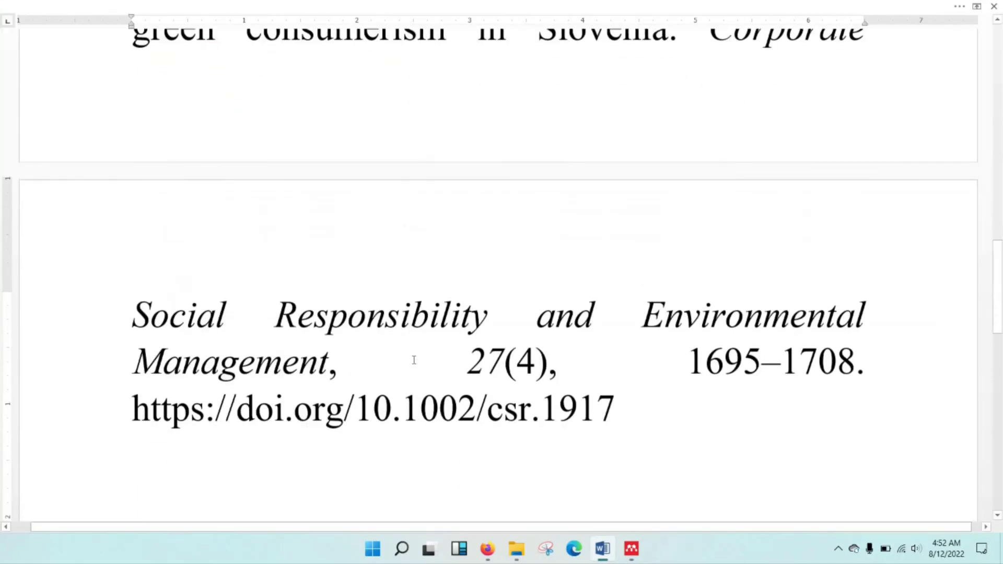
scroll(414, 360, up, 4)
scroll(418, 360, down, 1)
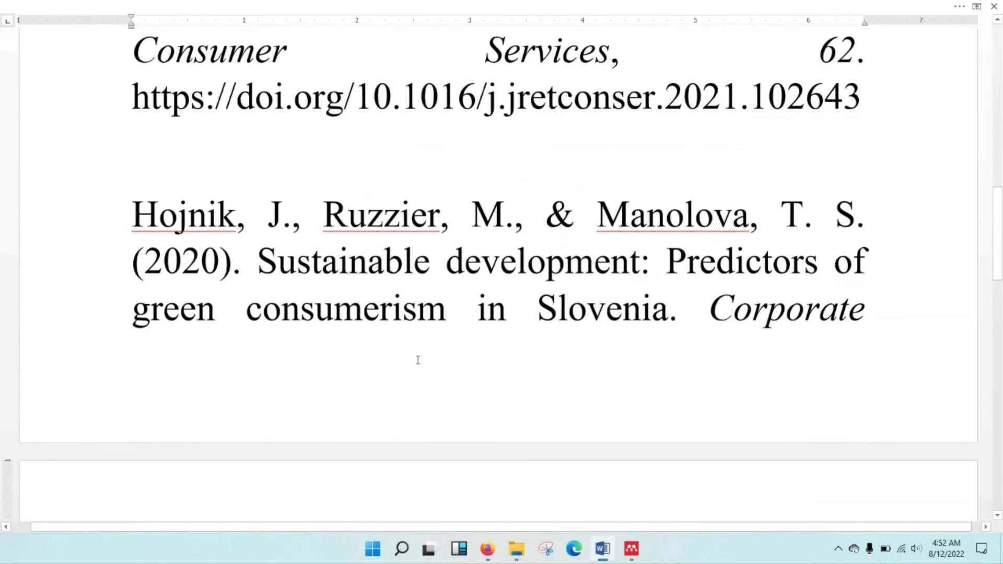
scroll(418, 360, down, 7)
scroll(419, 353, up, 5)
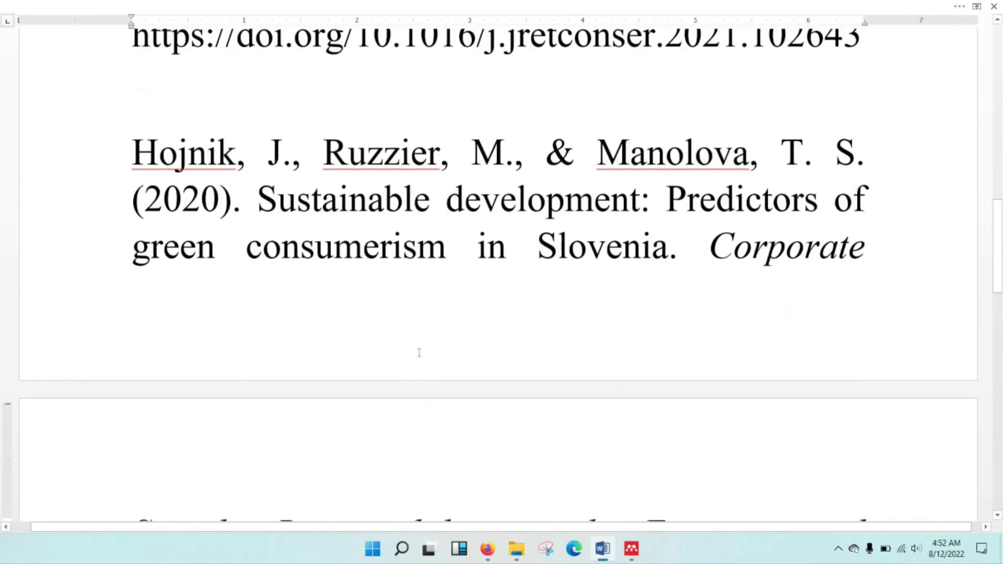
scroll(419, 353, up, 1)
scroll(419, 353, up, 10)
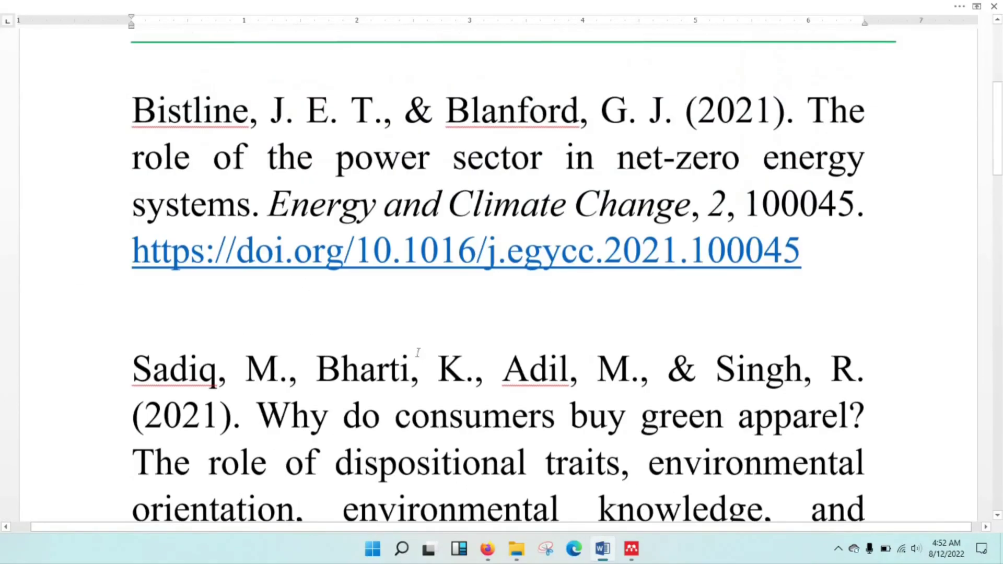
click(426, 327)
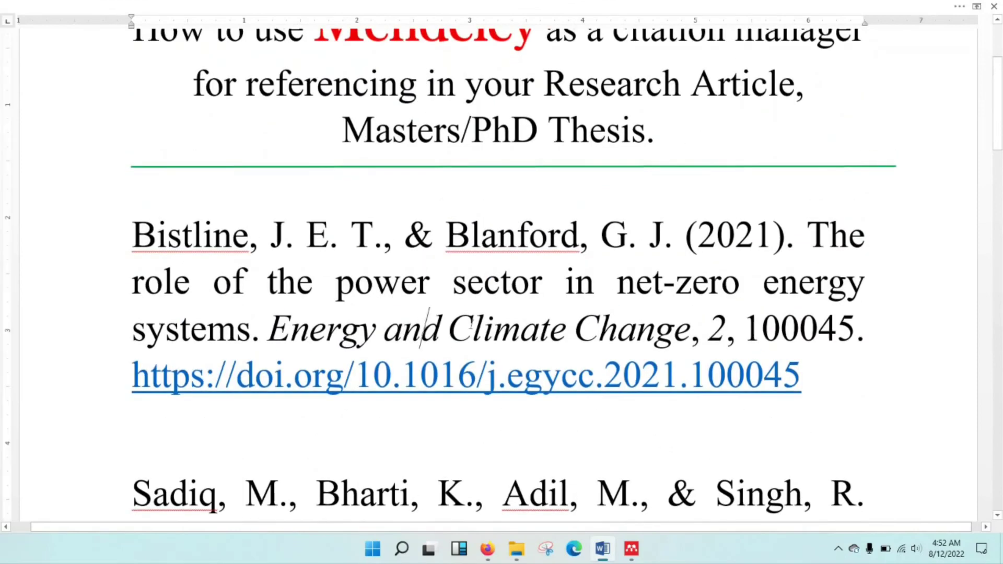